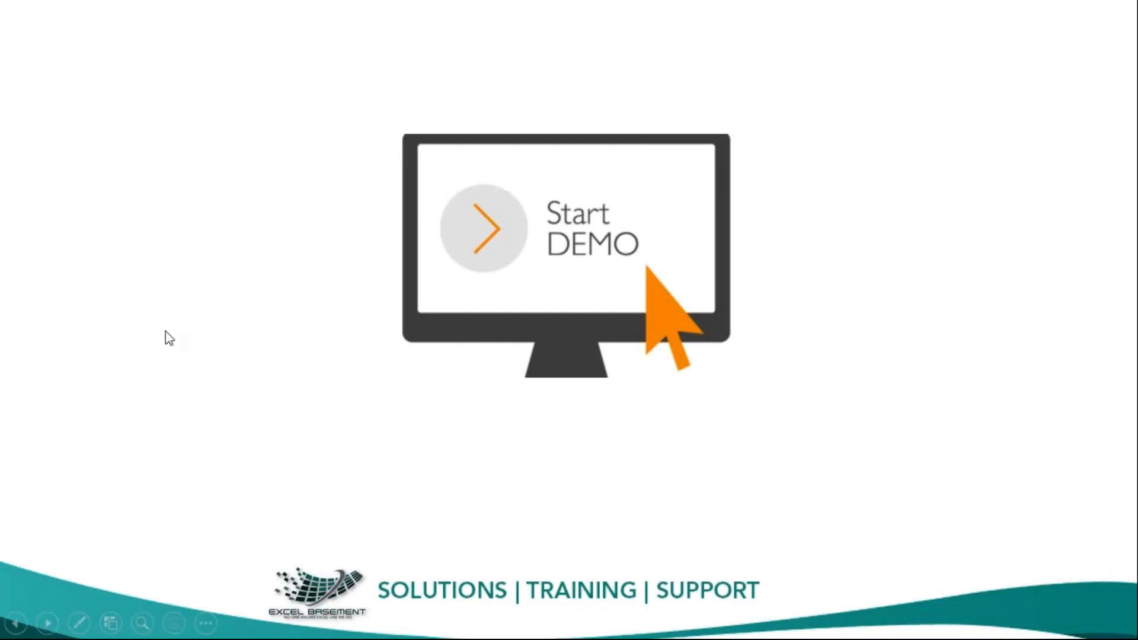
# - End the PowerPoint slideshow
pyautogui.press('Escape')
# - Bring Excel forward, switch to the SORT sheet and select cell E4
pyautogui.click(223, 621)
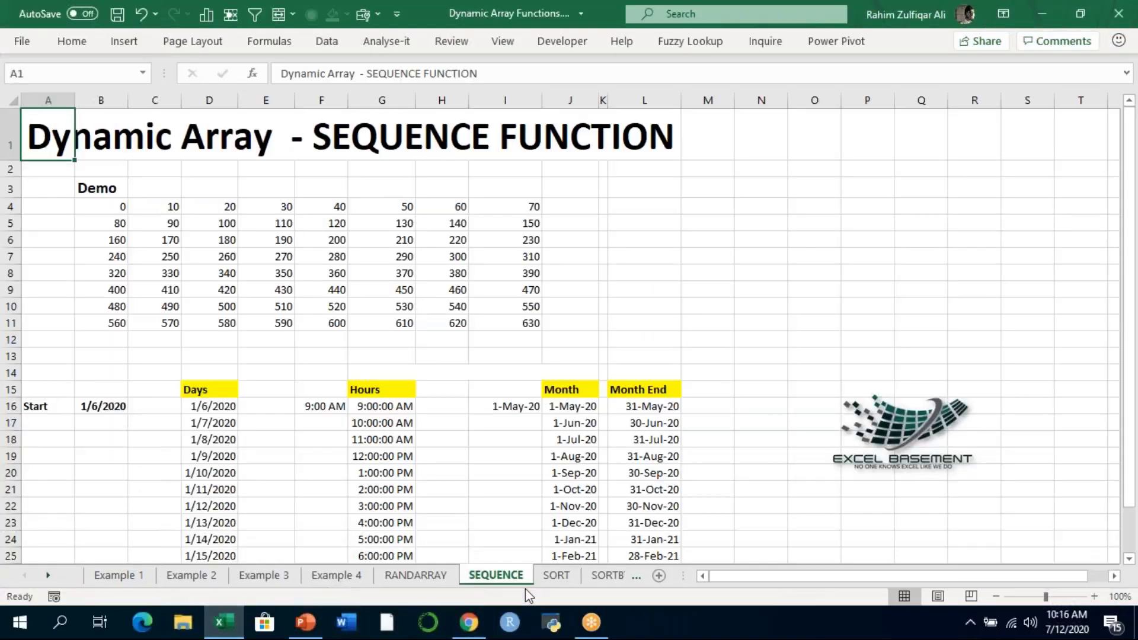
pyautogui.click(548, 578)
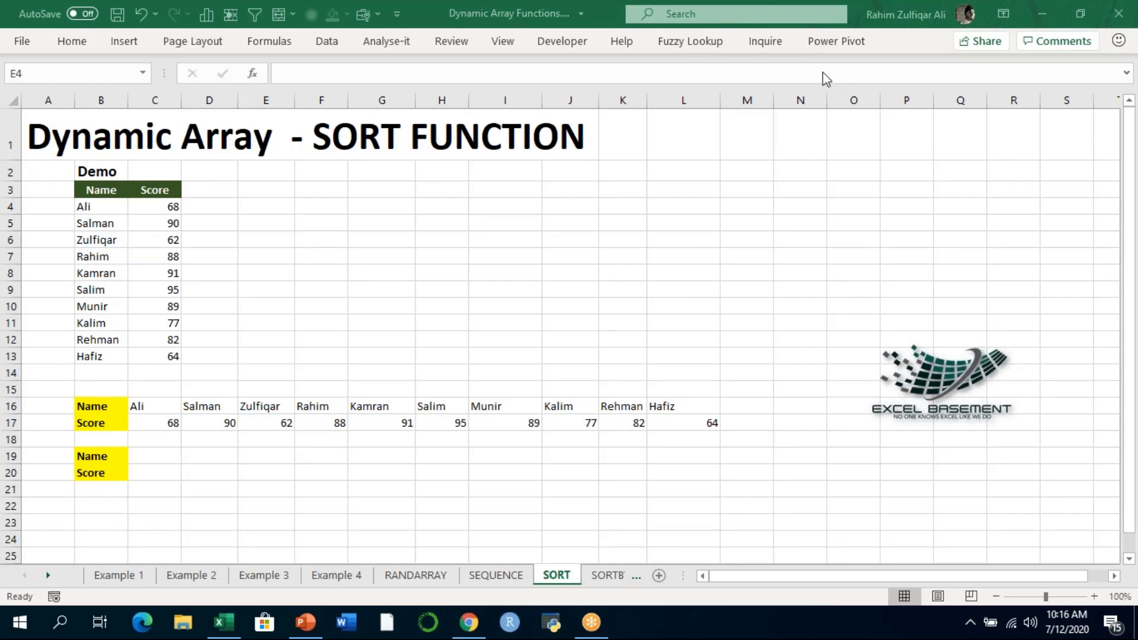
pyautogui.click(255, 212)
pyautogui.press('Up')
pyautogui.press('Down')
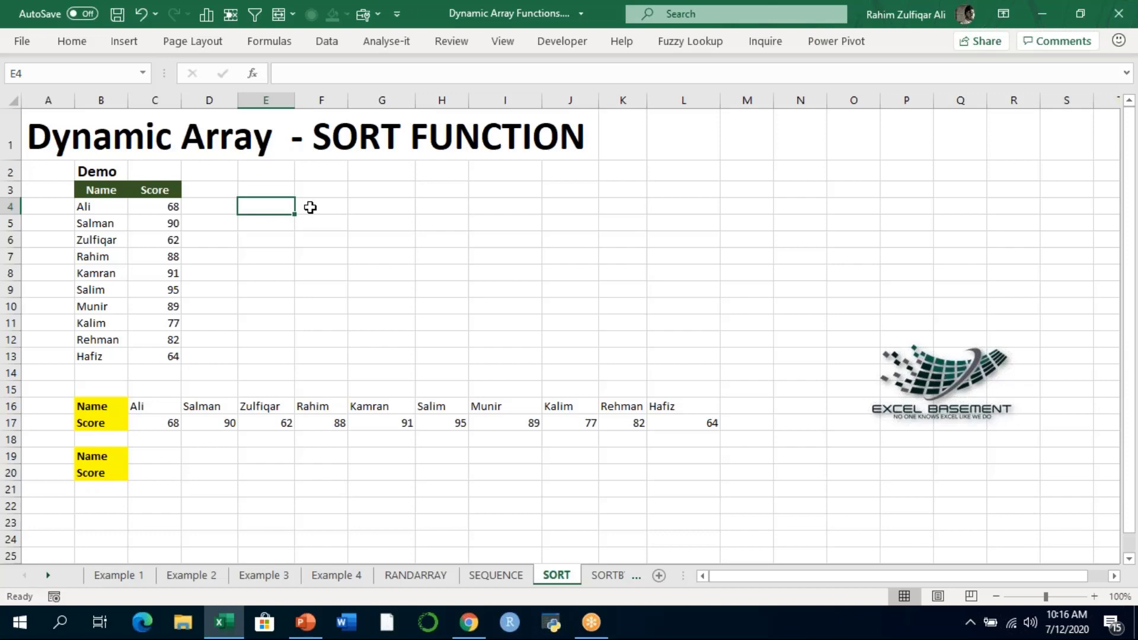
# - Copy the Name and Score headers from B3:C3 into E3:F3
pyautogui.press('Up')
pyautogui.press('Left')
pyautogui.press('Left')
pyautogui.press('Left')
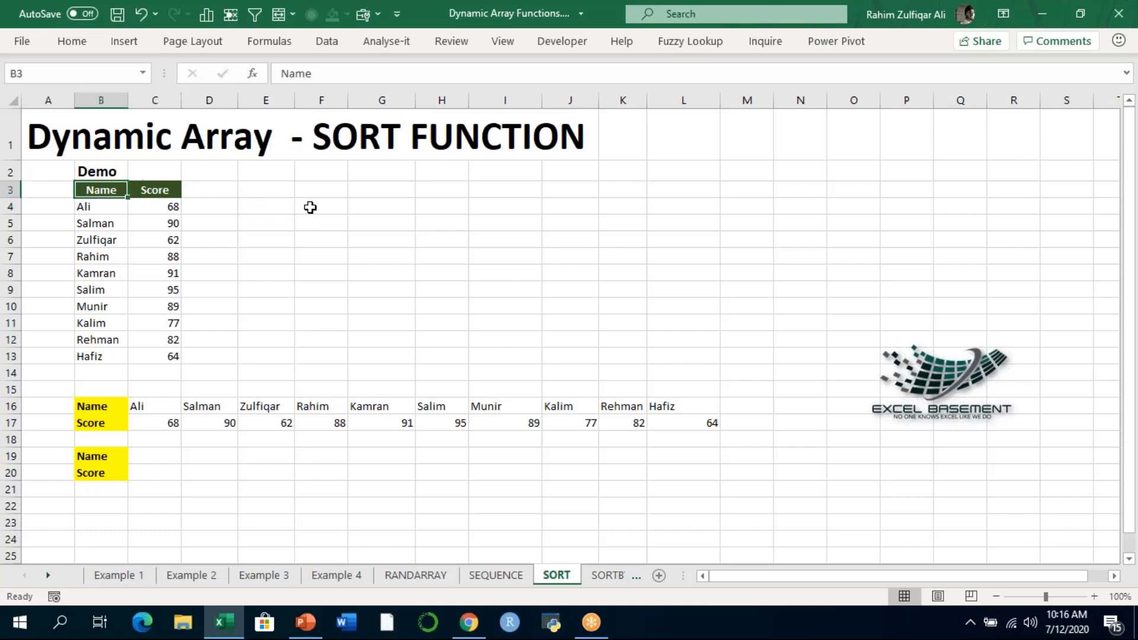
pyautogui.hotkey('shift', 'Right')
pyautogui.hotkey('ctrl', 'c')
pyautogui.press('Right')
pyautogui.press('Right')
pyautogui.press('Right')
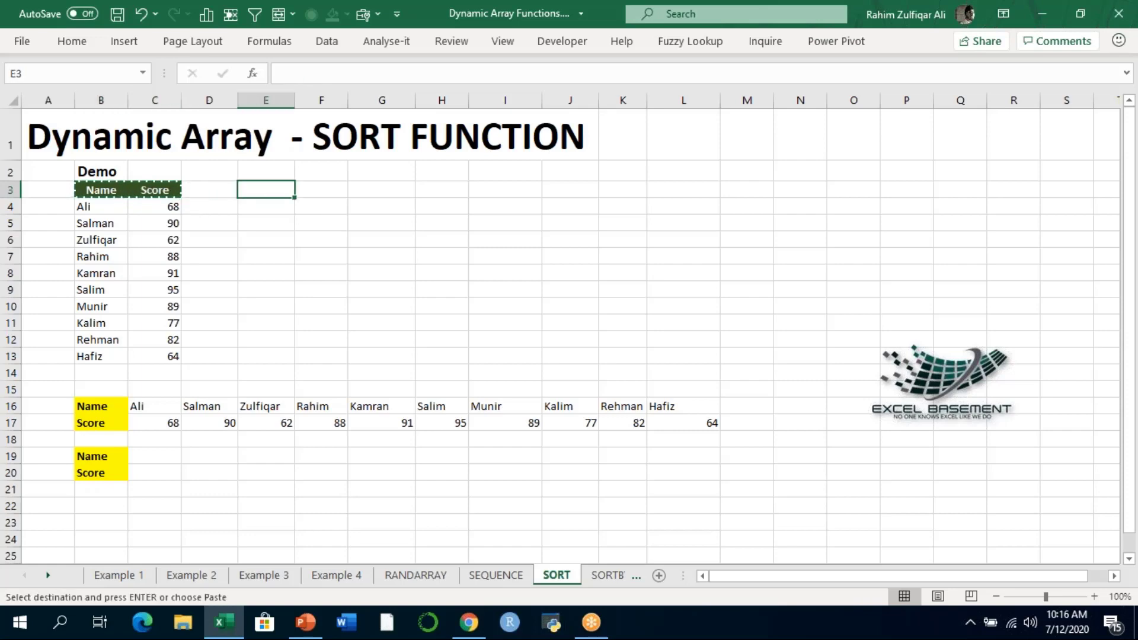
pyautogui.press('Return')
# - In E4, enter =SORT(B4:C13,2,-1,FALSE) to list the table by score, highest first
pyautogui.press('Down')
pyautogui.write('=SORT(')
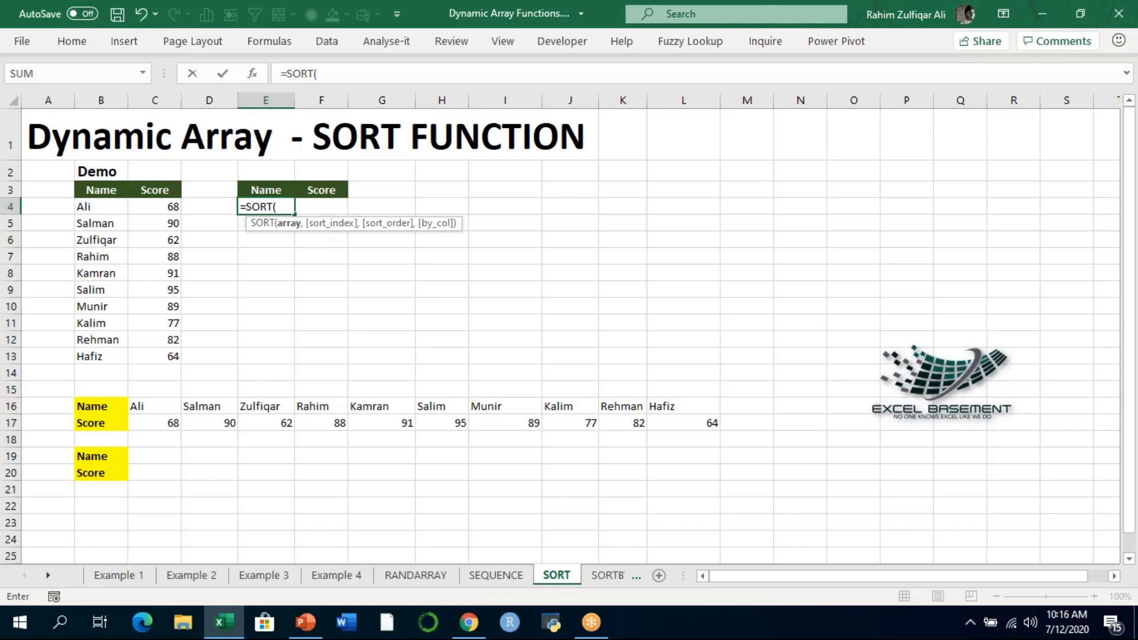
pyautogui.moveTo(155, 206); pyautogui.dragTo(155, 356)
pyautogui.moveTo(98, 207); pyautogui.dragTo(176, 359)
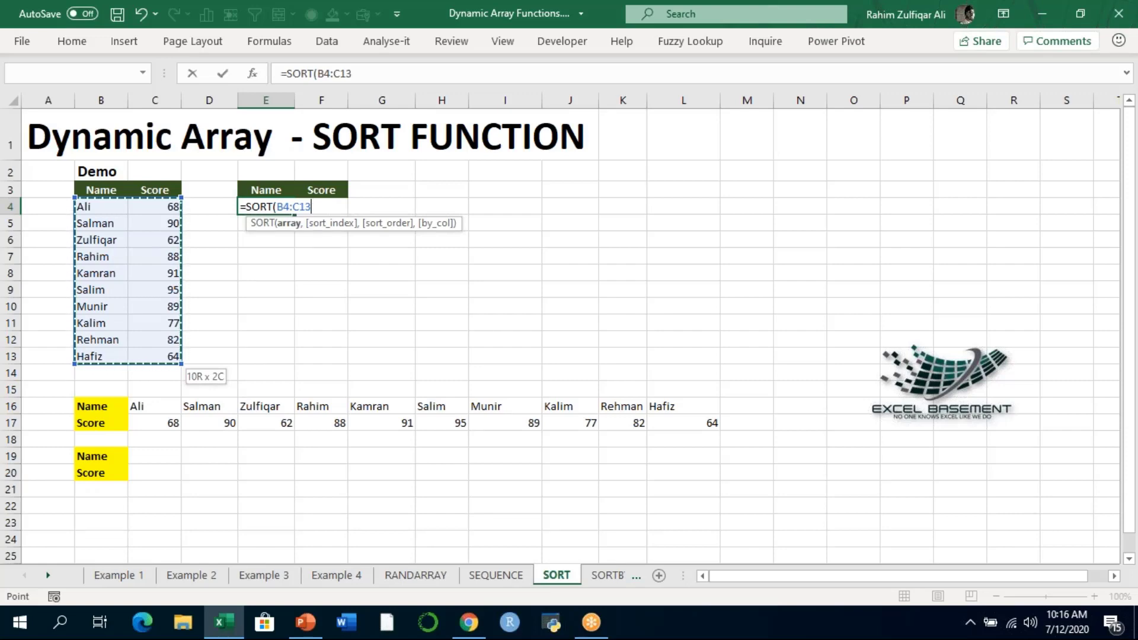
pyautogui.write(',')
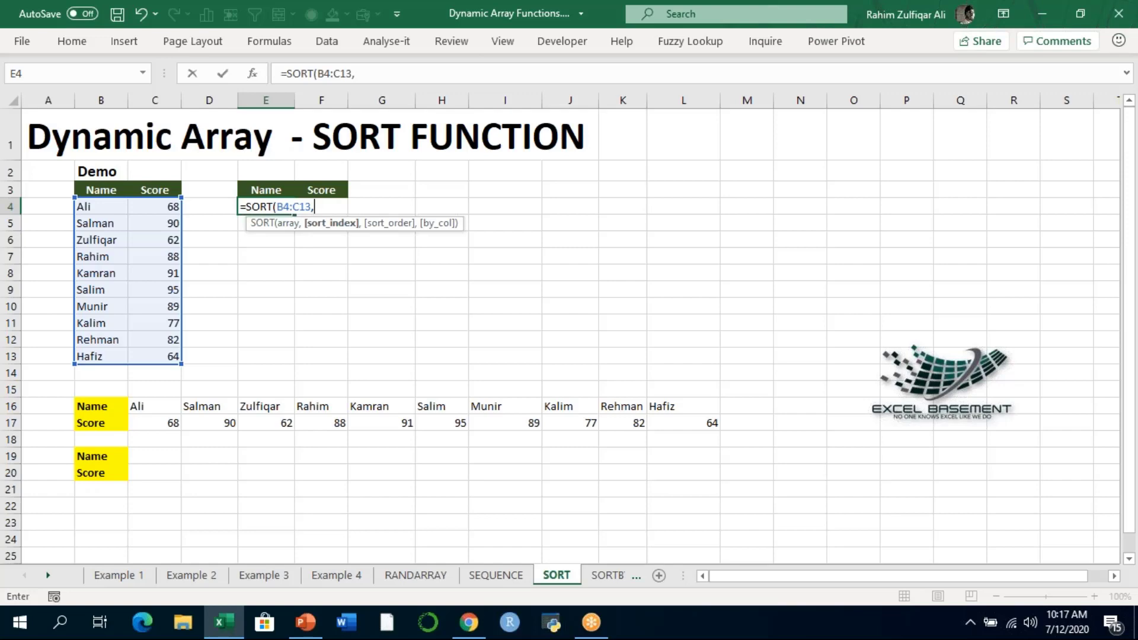
pyautogui.write('2,')
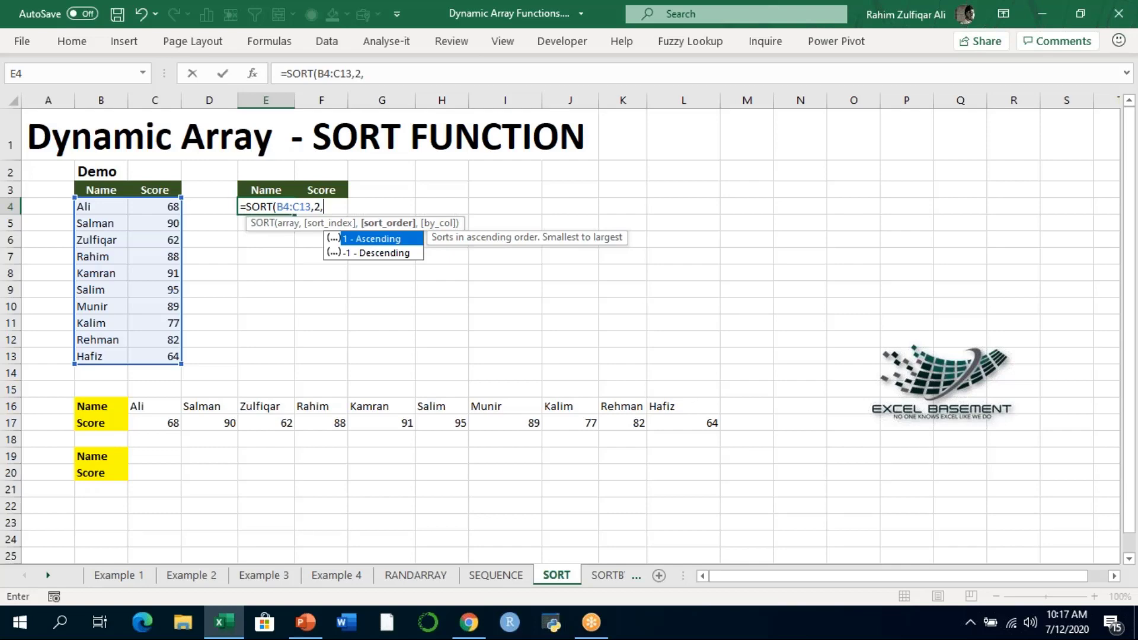
pyautogui.write('-1')
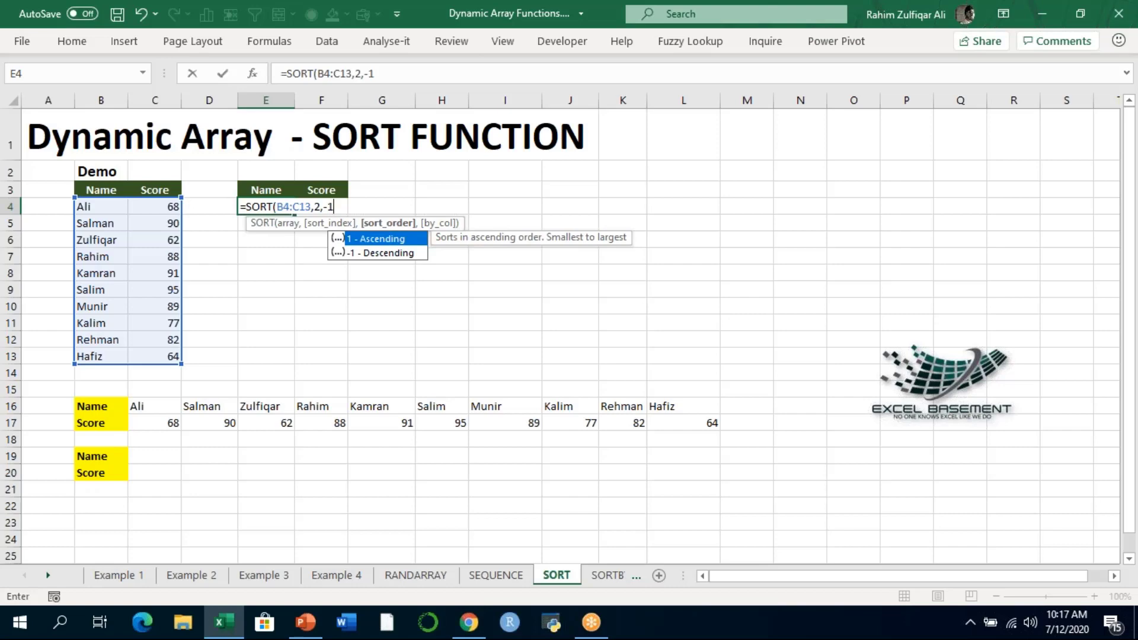
pyautogui.write(',')
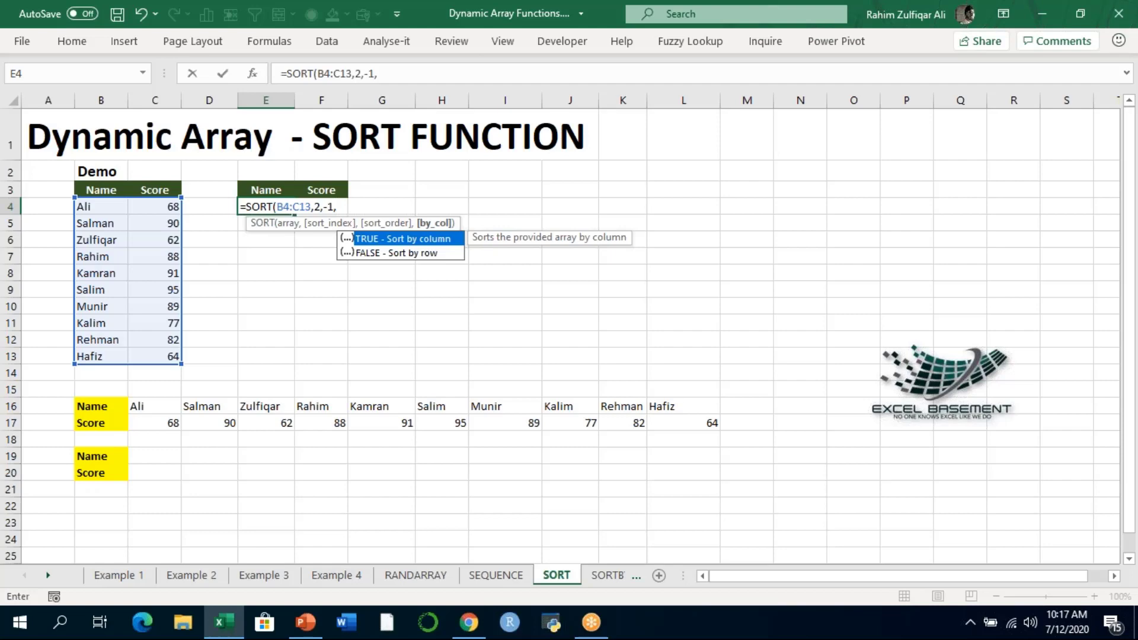
pyautogui.press('Down')
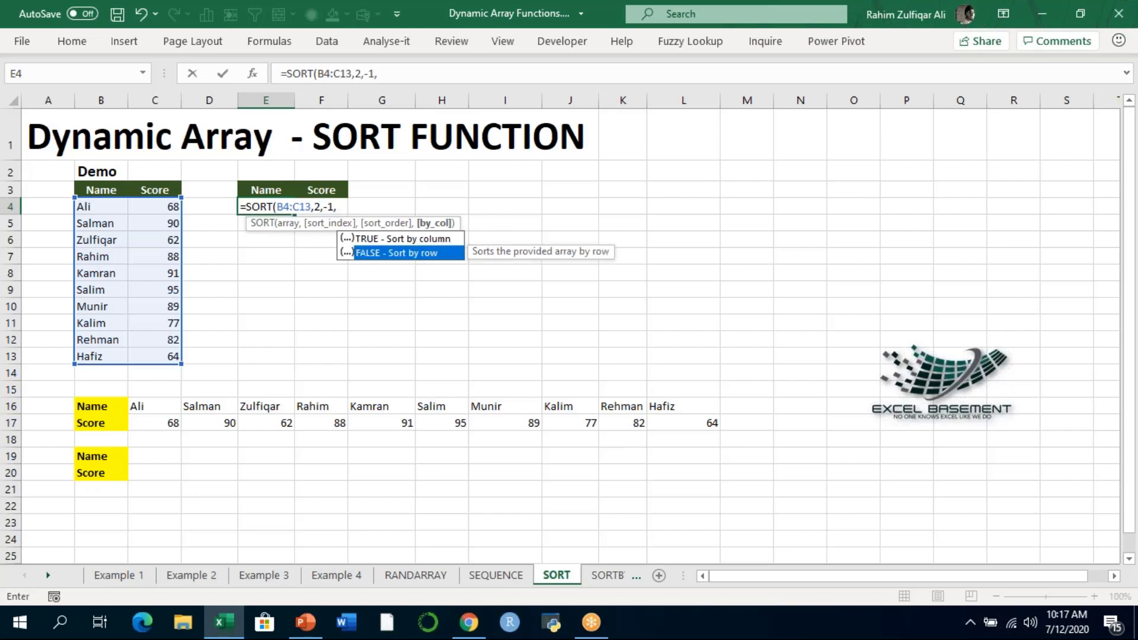
pyautogui.press('Tab')
pyautogui.write(')')
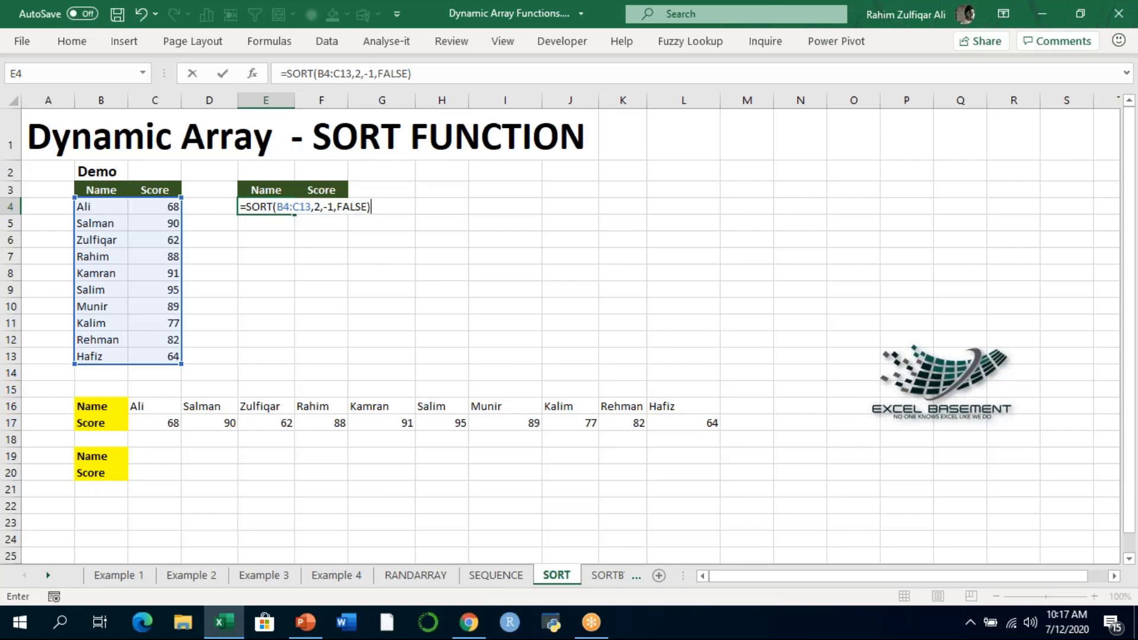
pyautogui.press('Return')
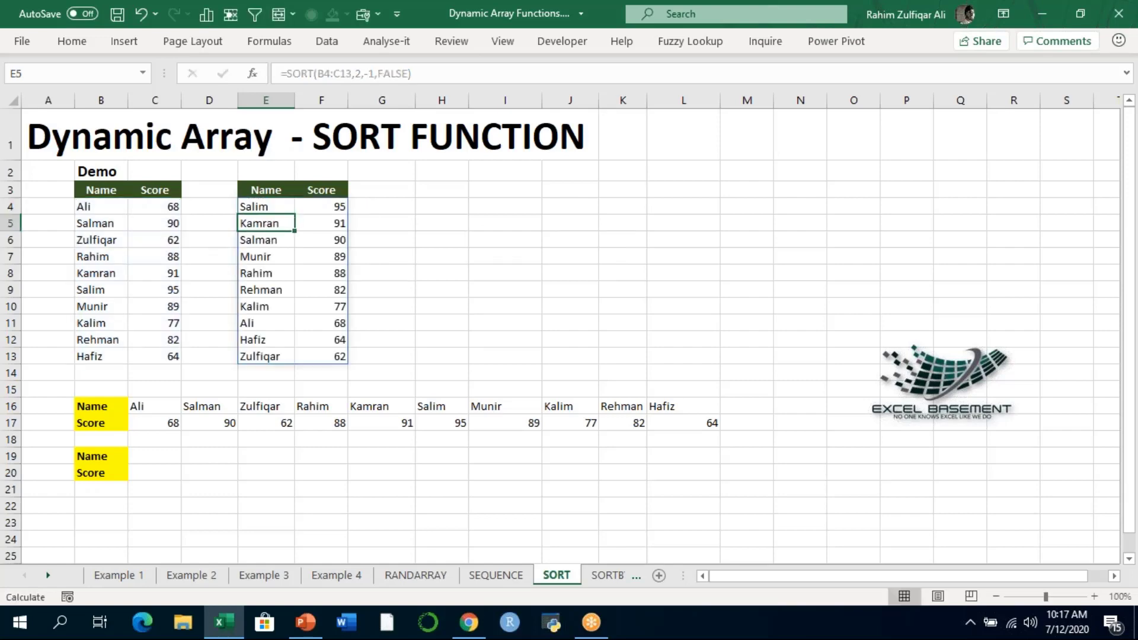
pyautogui.doubleClick(283, 206)
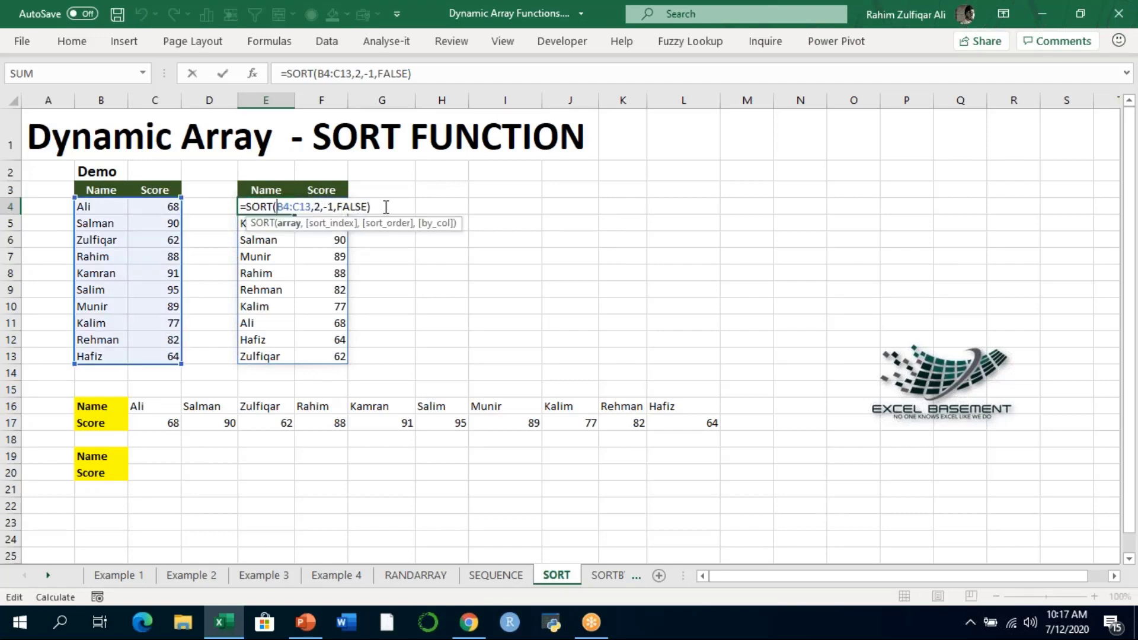
pyautogui.press('Return')
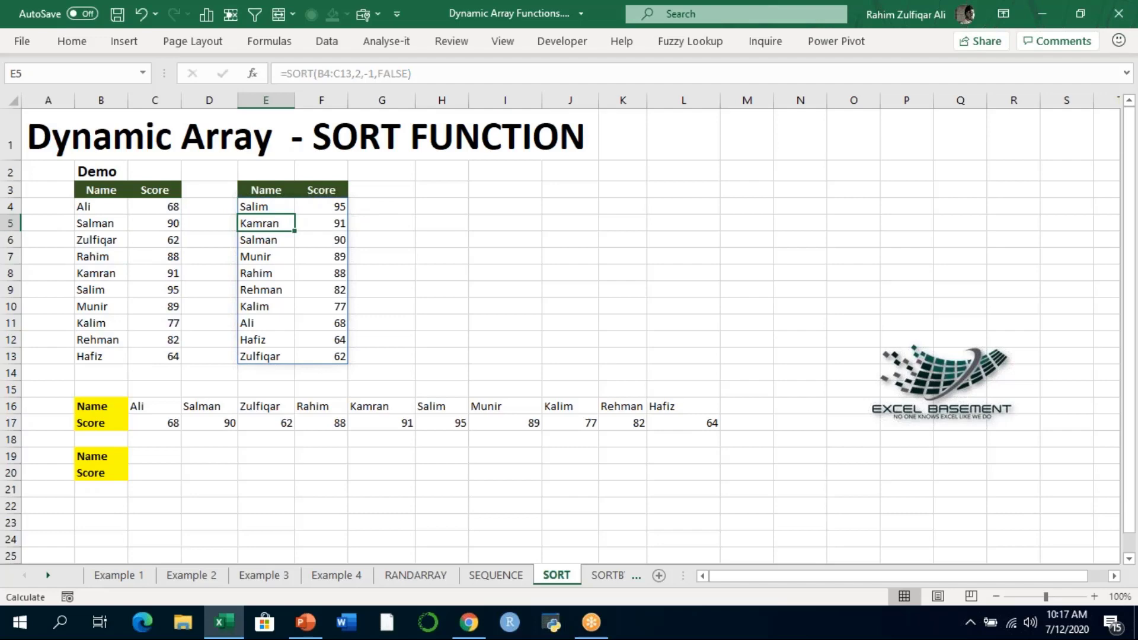
pyautogui.moveTo(113, 207); pyautogui.dragTo(144, 358)
pyautogui.moveTo(264, 208); pyautogui.dragTo(338, 355)
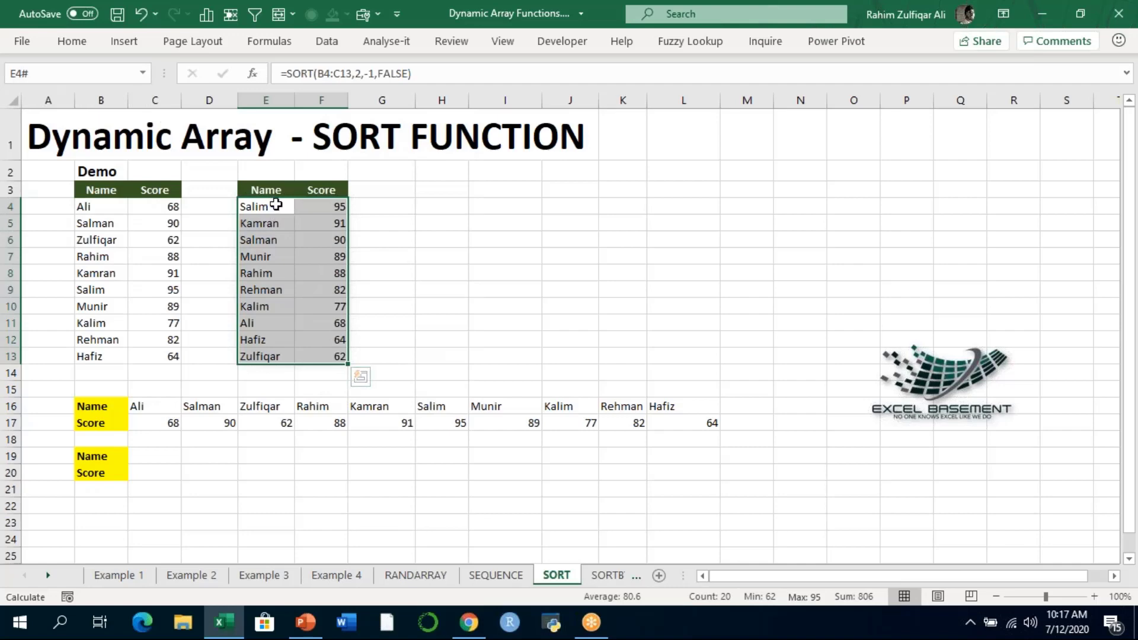
pyautogui.moveTo(320, 205); pyautogui.dragTo(320, 347)
pyautogui.click(308, 211)
pyautogui.click(310, 225)
pyautogui.click(319, 256)
pyautogui.click(329, 339)
pyautogui.click(328, 355)
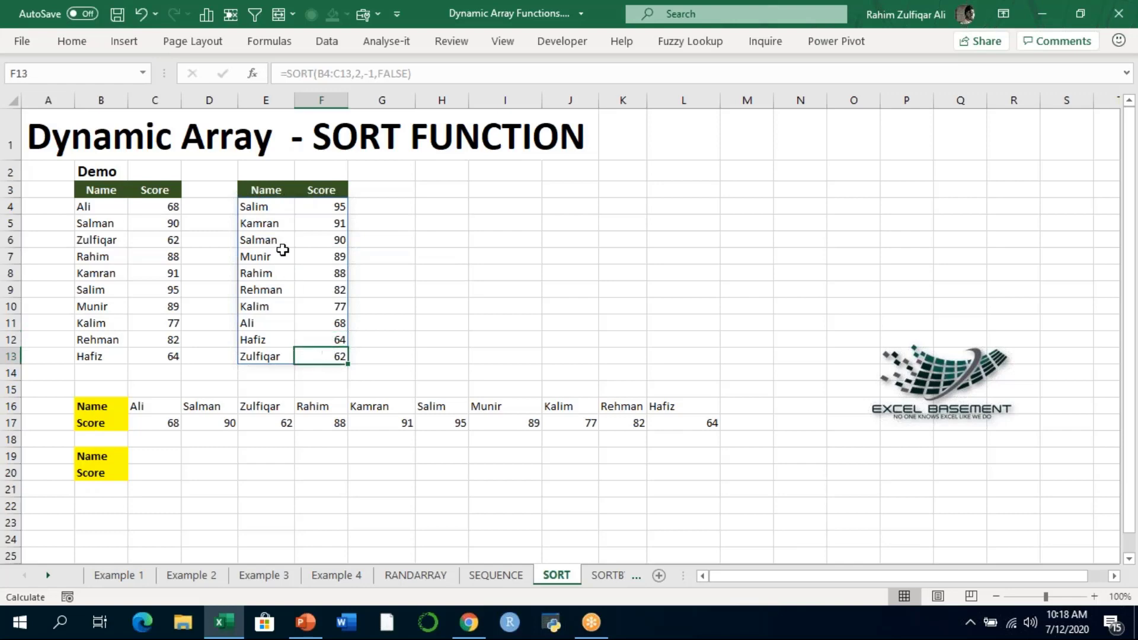
pyautogui.click(278, 205)
pyautogui.doubleClick(266, 206)
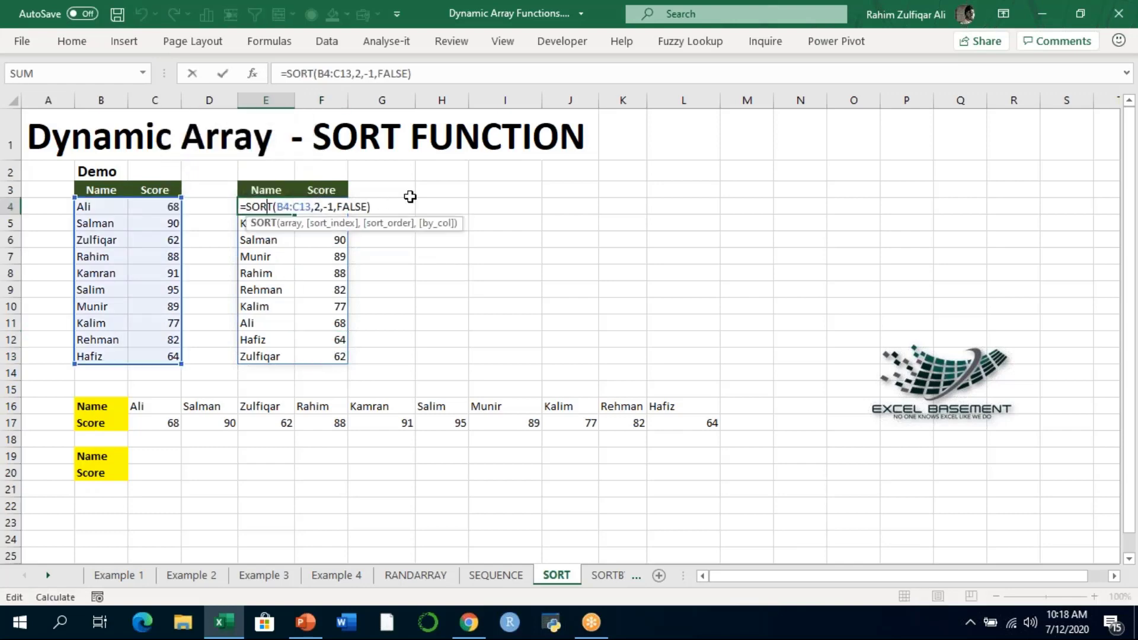
pyautogui.press('Return')
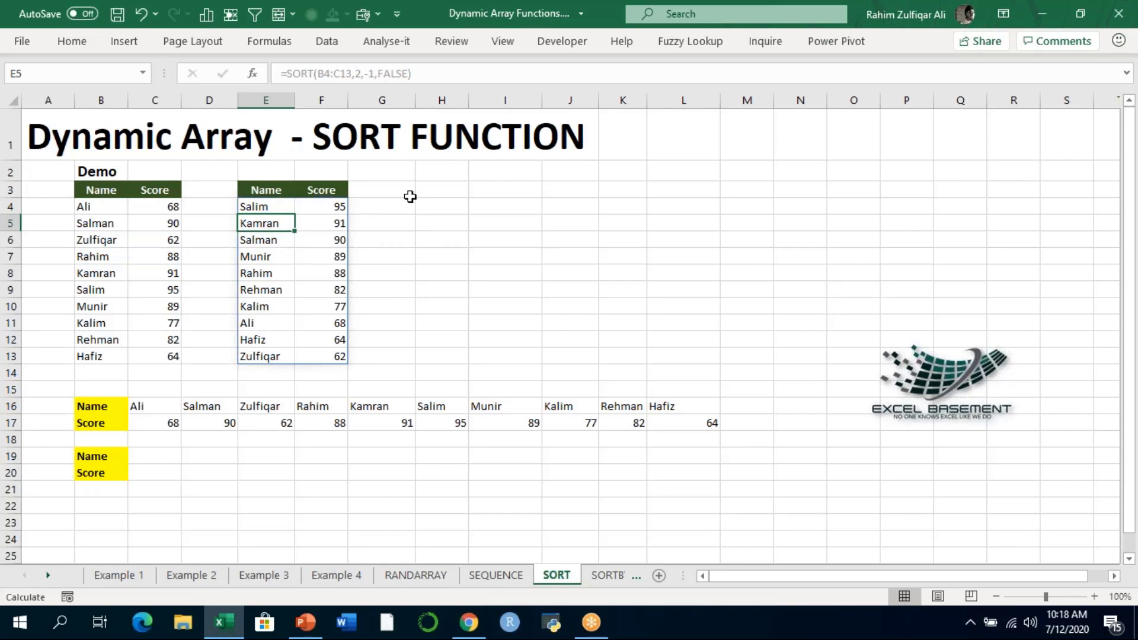
pyautogui.press('Down')
pyautogui.press('Down')
pyautogui.press('Down')
pyautogui.press('Down')
pyautogui.press('Down')
pyautogui.press('Down')
pyautogui.press('Down')
pyautogui.press('Down')
pyautogui.press('Down')
pyautogui.press('Down')
pyautogui.press('Down')
pyautogui.press('Down')
pyautogui.press('Down')
pyautogui.press('Down')
pyautogui.press('Down')
pyautogui.press('Down')
pyautogui.press('Down')
pyautogui.press('Down')
pyautogui.press('Down')
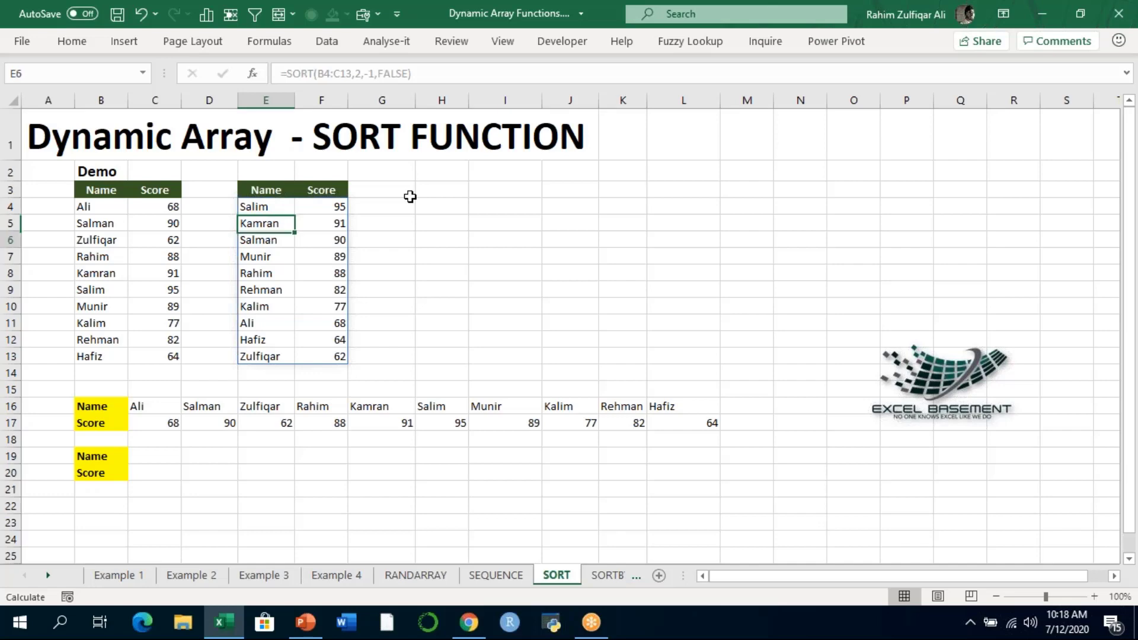
pyautogui.press('Left')
pyautogui.press('Up')
pyautogui.press('Up')
pyautogui.press('Up')
pyautogui.press('Up')
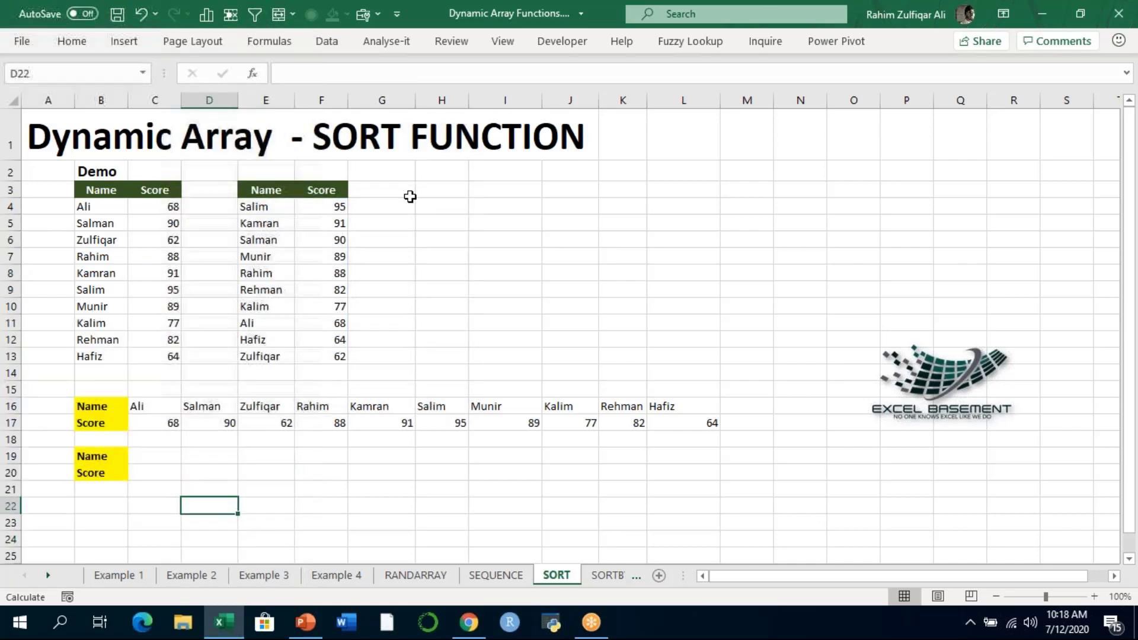
pyautogui.press('Left')
pyautogui.press('Up')
pyautogui.press('Up')
pyautogui.press('Up')
pyautogui.press('Up')
pyautogui.press('Left')
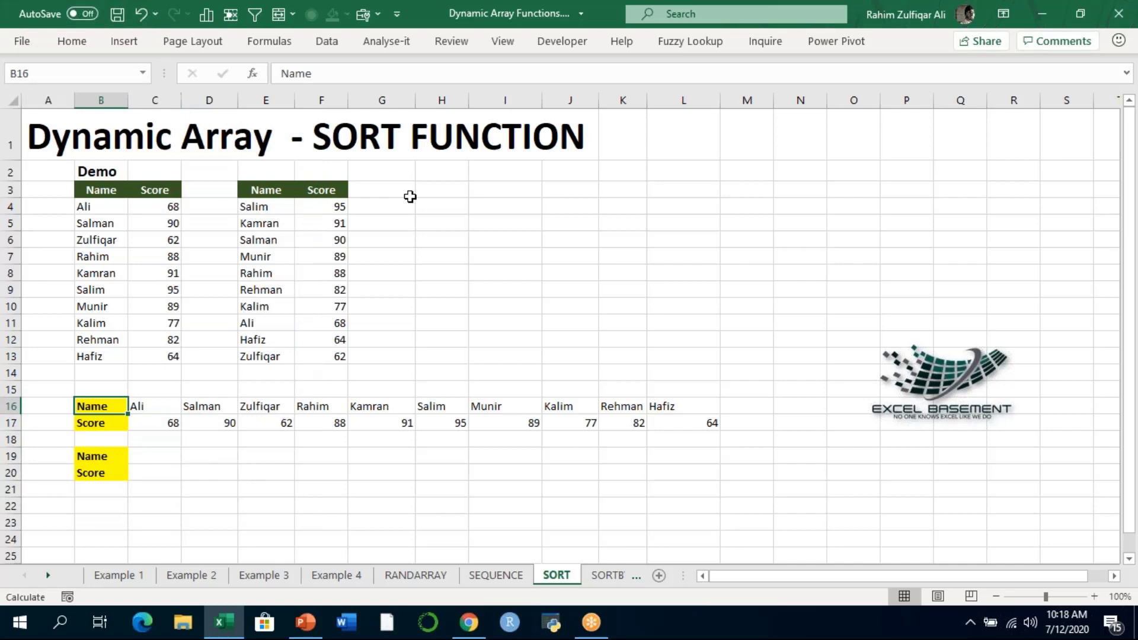
pyautogui.hotkey('ctrl', 'shift', 'Right')
pyautogui.hotkey('shift', 'Down')
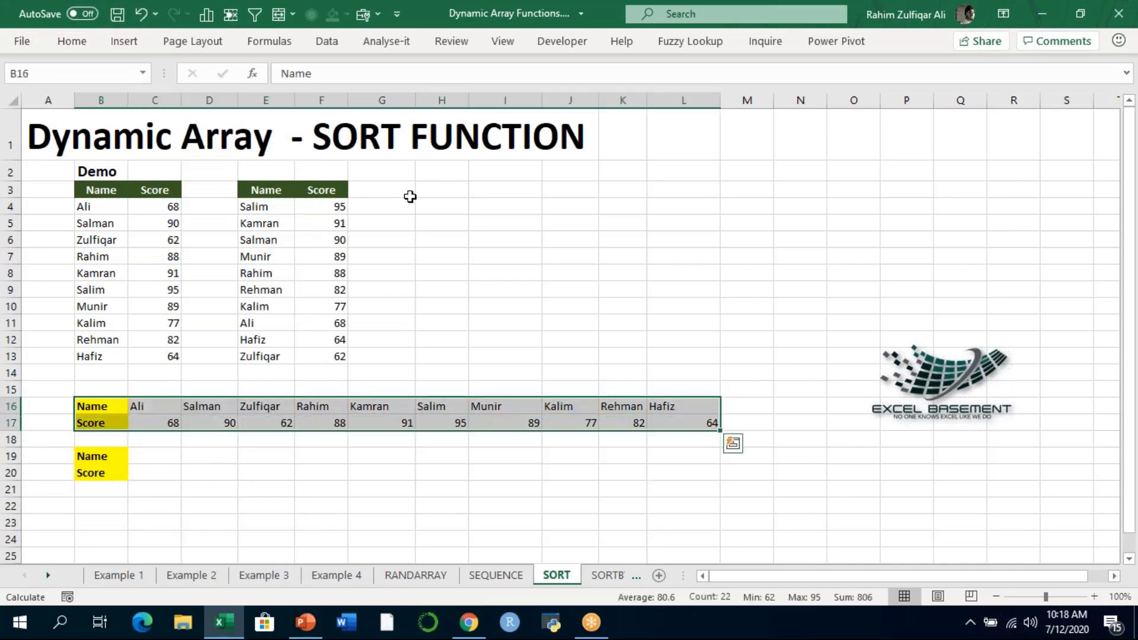
# - In C19, enter =SORT(C16:L17,2,-1,TRUE) to sort the horizontal row by score descending
pyautogui.press('Down')
pyautogui.press('Down')
pyautogui.press('Down')
pyautogui.press('Right')
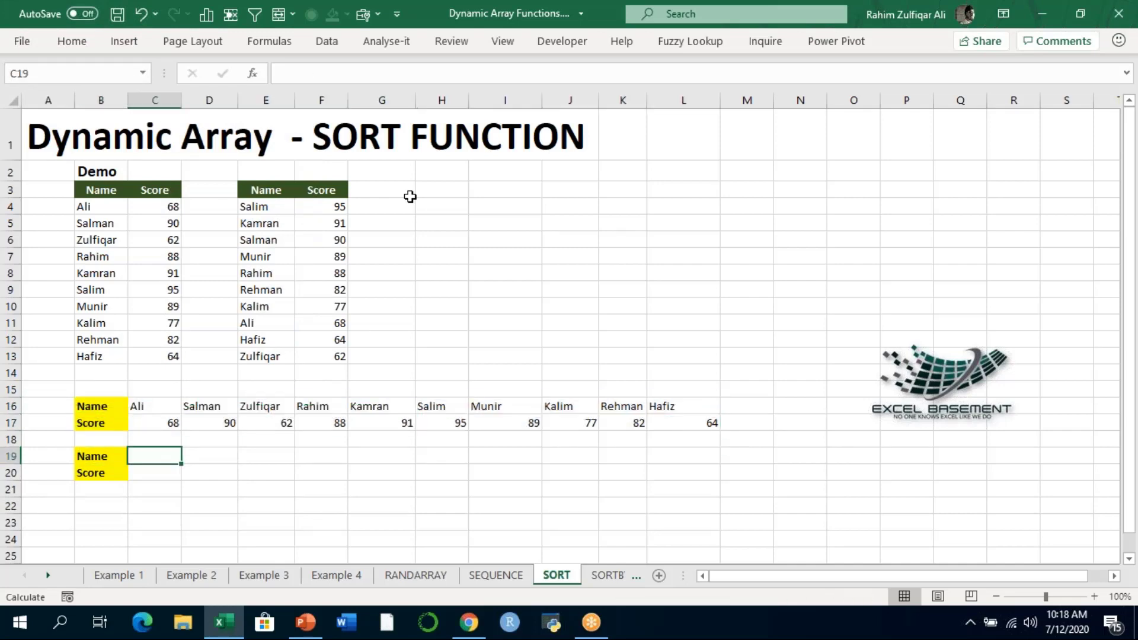
pyautogui.write('=SORT(')
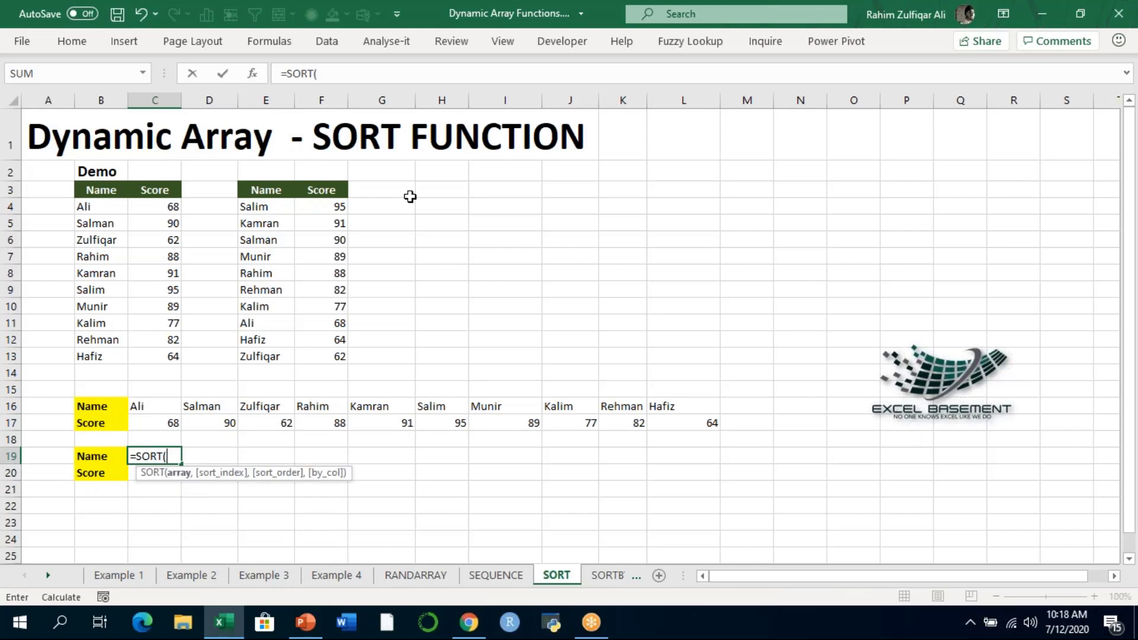
pyautogui.press('Up')
pyautogui.press('Up')
pyautogui.press('Up')
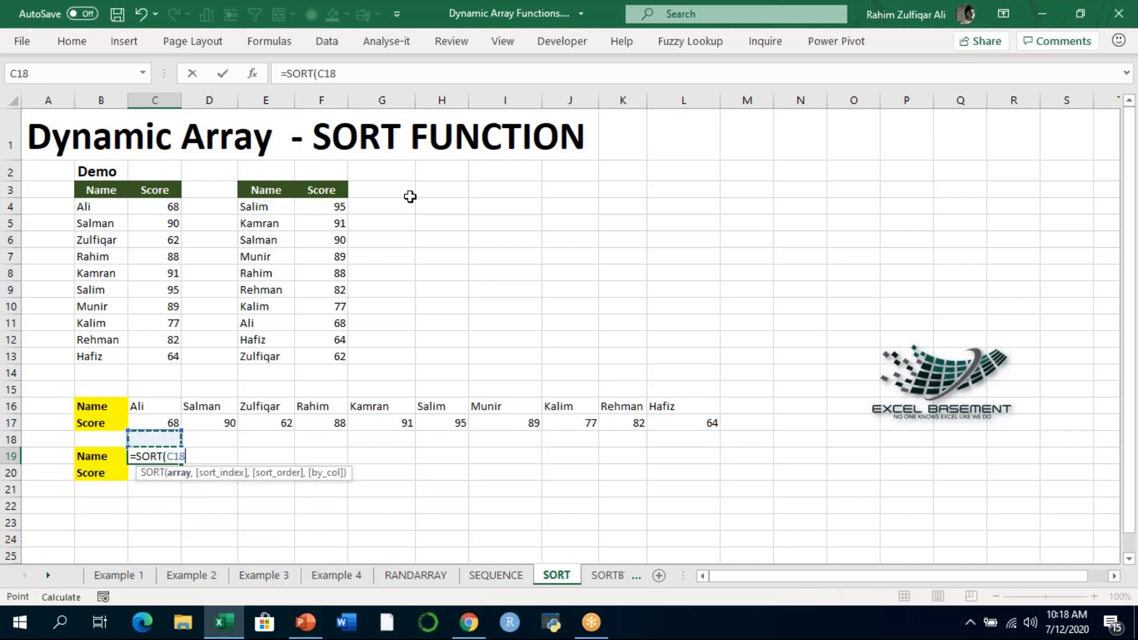
pyautogui.hotkey('ctrl', 'shift', 'Right')
pyautogui.hotkey('shift', 'Down')
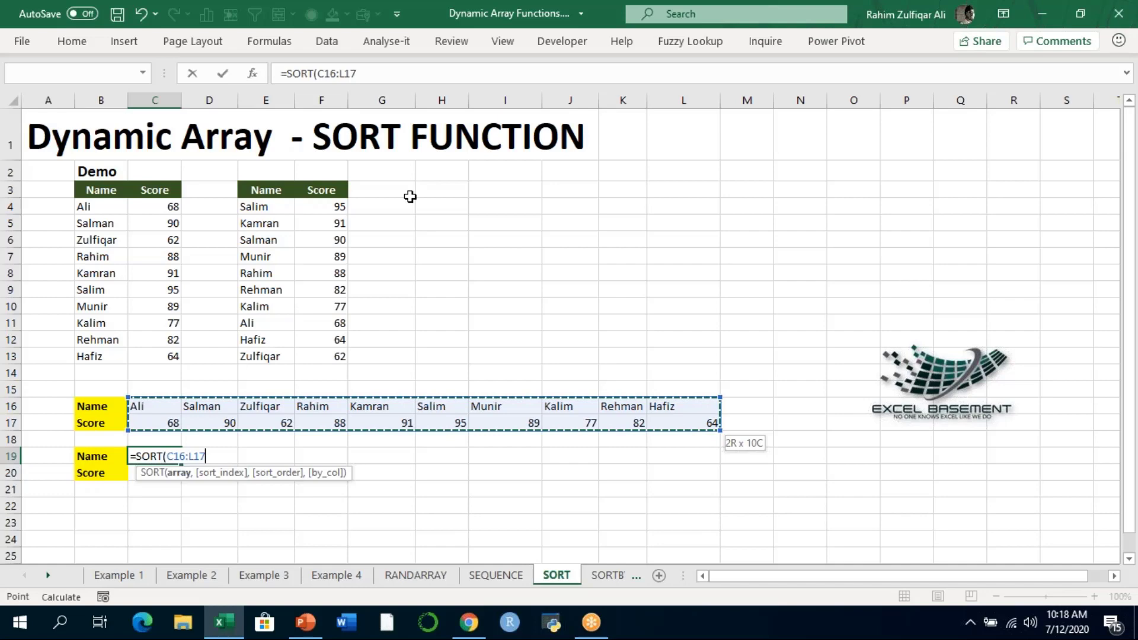
pyautogui.write(',')
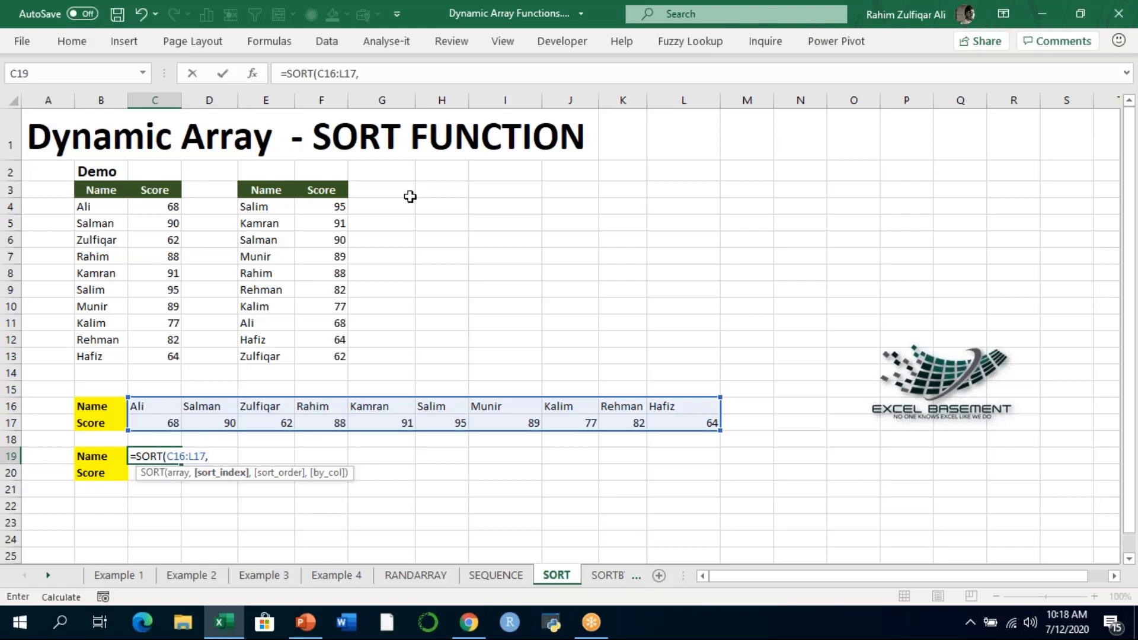
pyautogui.write('2,')
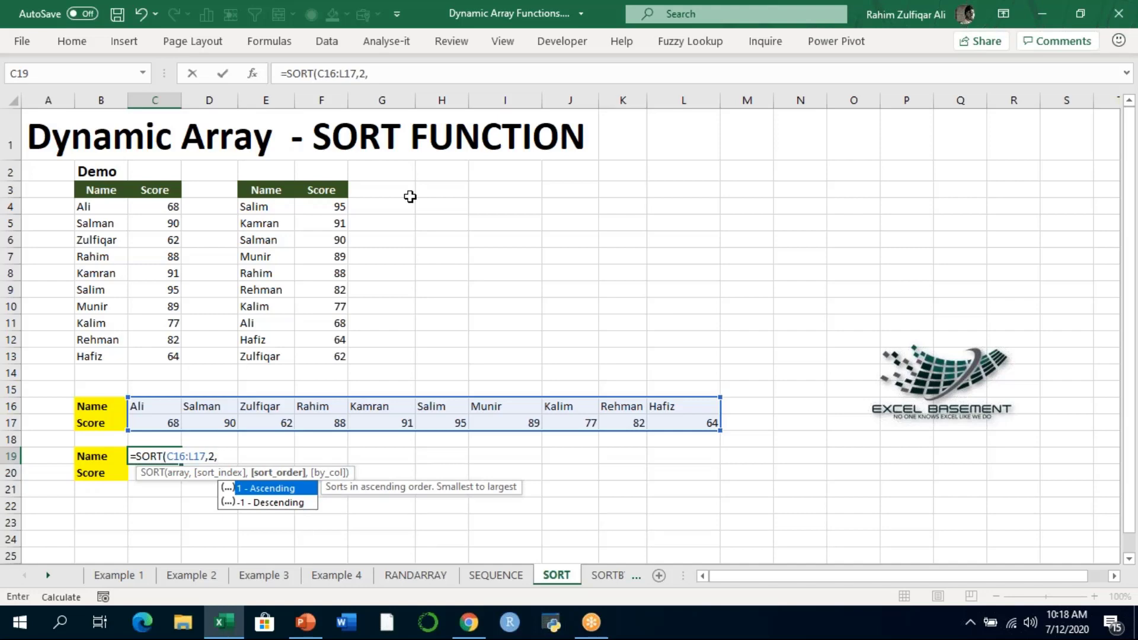
pyautogui.write('-1,')
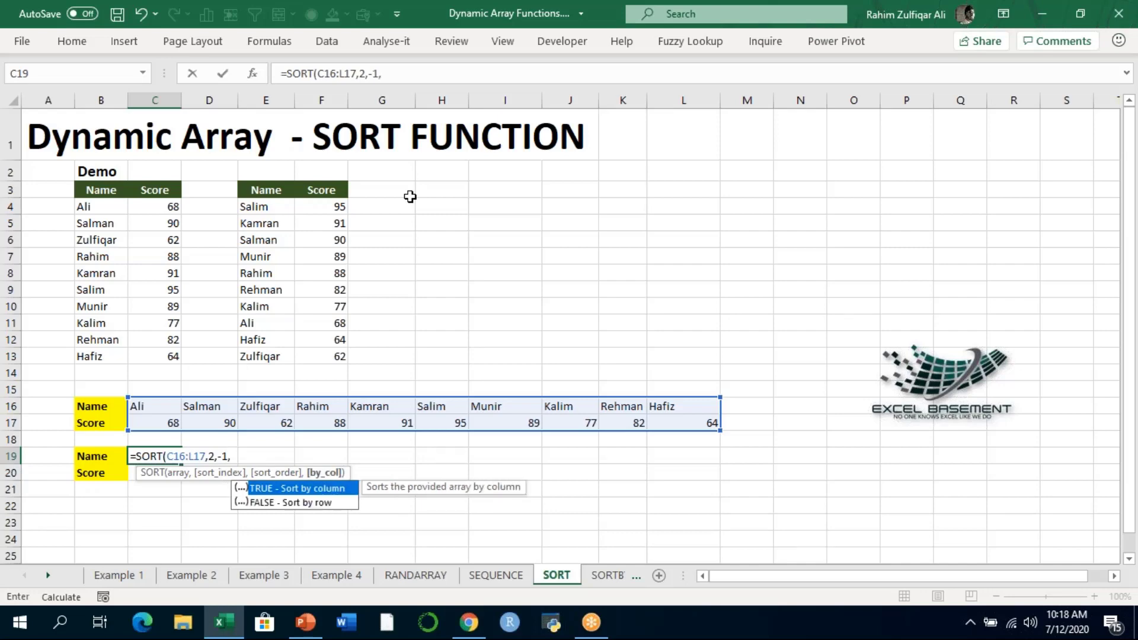
pyautogui.write('TRUE)')
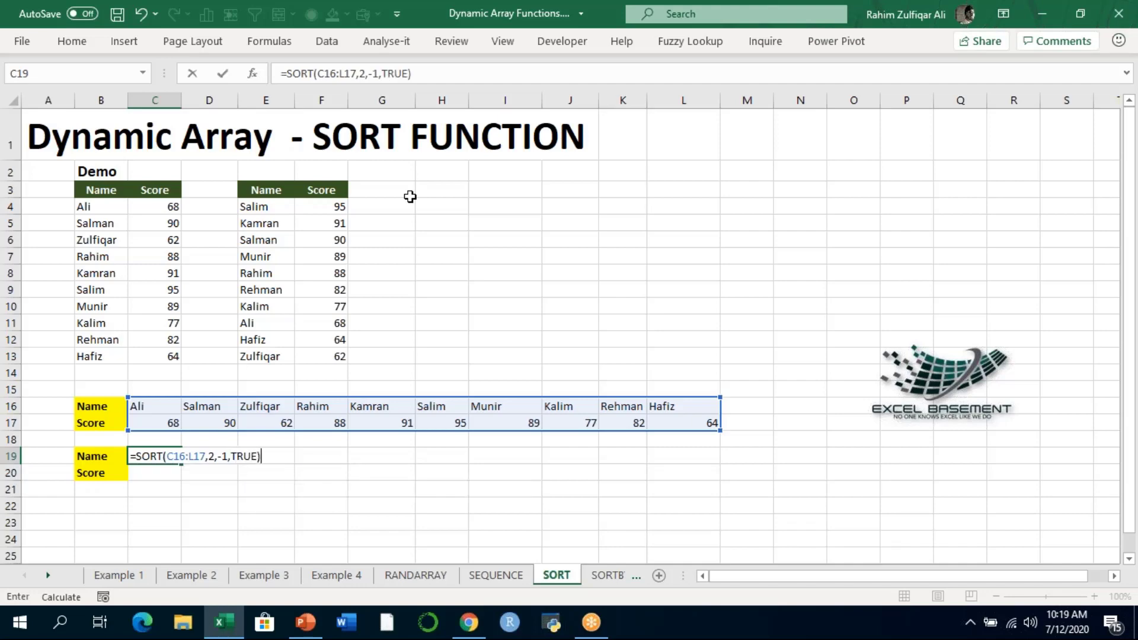
pyautogui.press('Return')
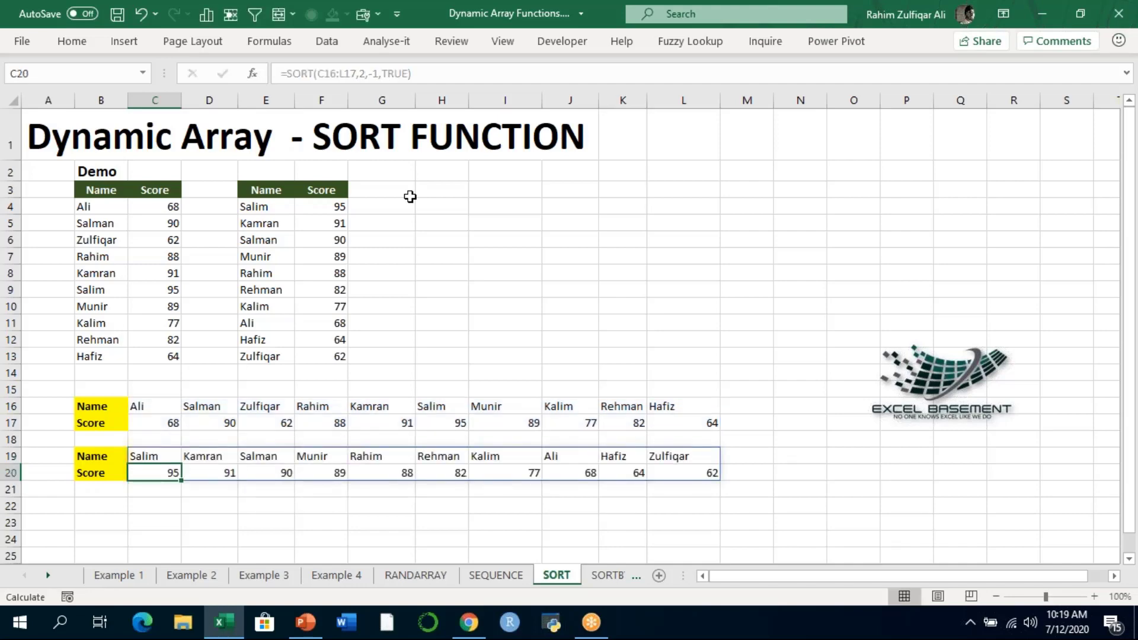
pyautogui.press('Up')
pyautogui.press('Up')
pyautogui.press('Up')
pyautogui.press('Up')
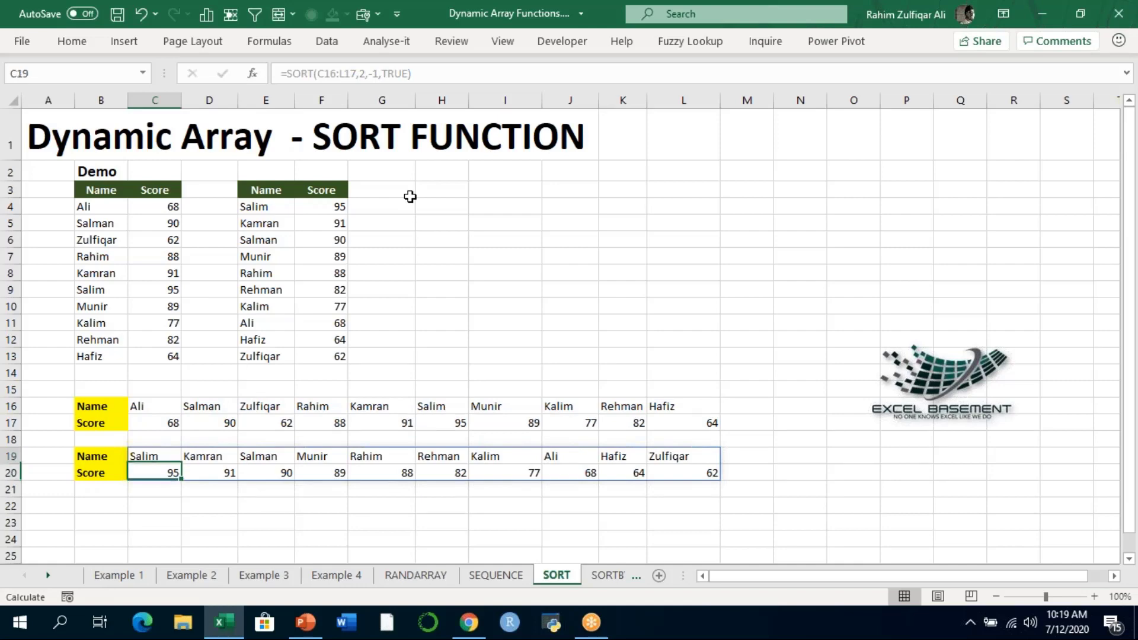
pyautogui.hotkey('shift', 'Down')
pyautogui.hotkey('ctrl', 'shift', 'Right')
pyautogui.press('Down')
pyautogui.press('Down')
pyautogui.press('Down')
pyautogui.press('Down')
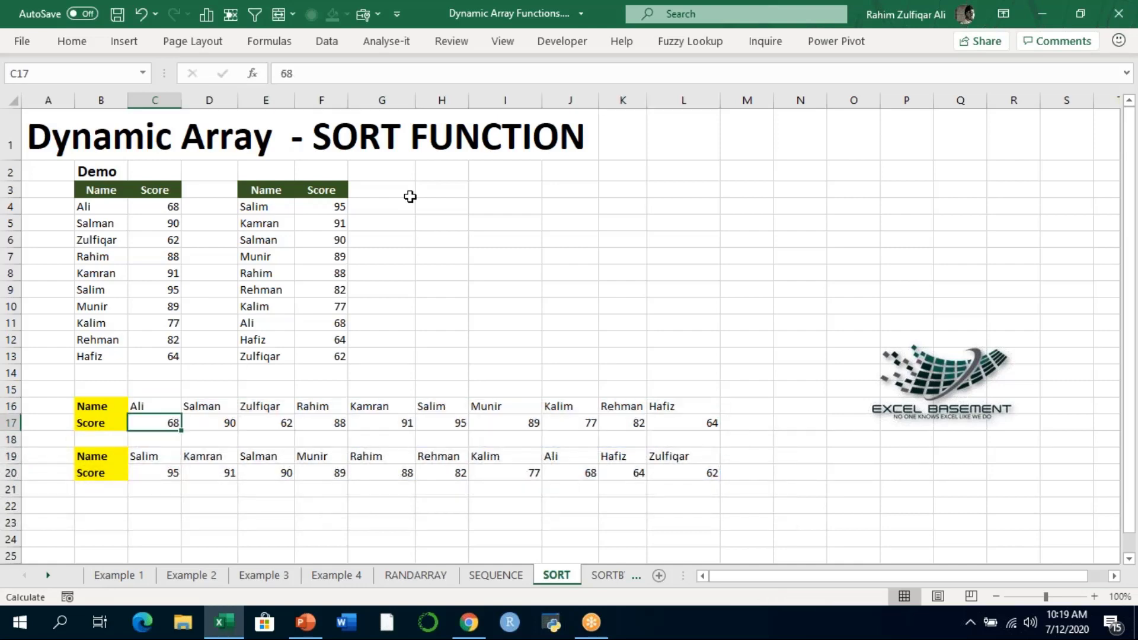
pyautogui.press('Right')
pyautogui.press('Right')
pyautogui.press('Right')
pyautogui.press('Right')
pyautogui.press('Right')
pyautogui.press('Right')
pyautogui.press('Right')
pyautogui.press('Right')
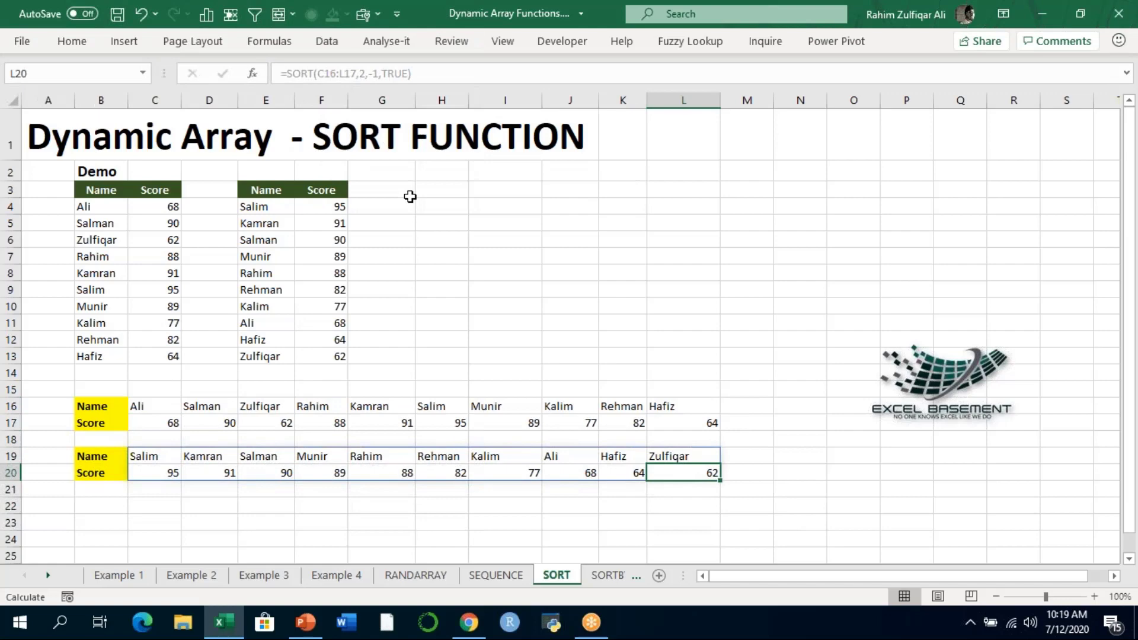
pyautogui.press('Up')
pyautogui.press('Left')
pyautogui.press('Left')
pyautogui.press('Left')
pyautogui.press('Left')
pyautogui.press('Left')
pyautogui.press('Left')
pyautogui.press('Left')
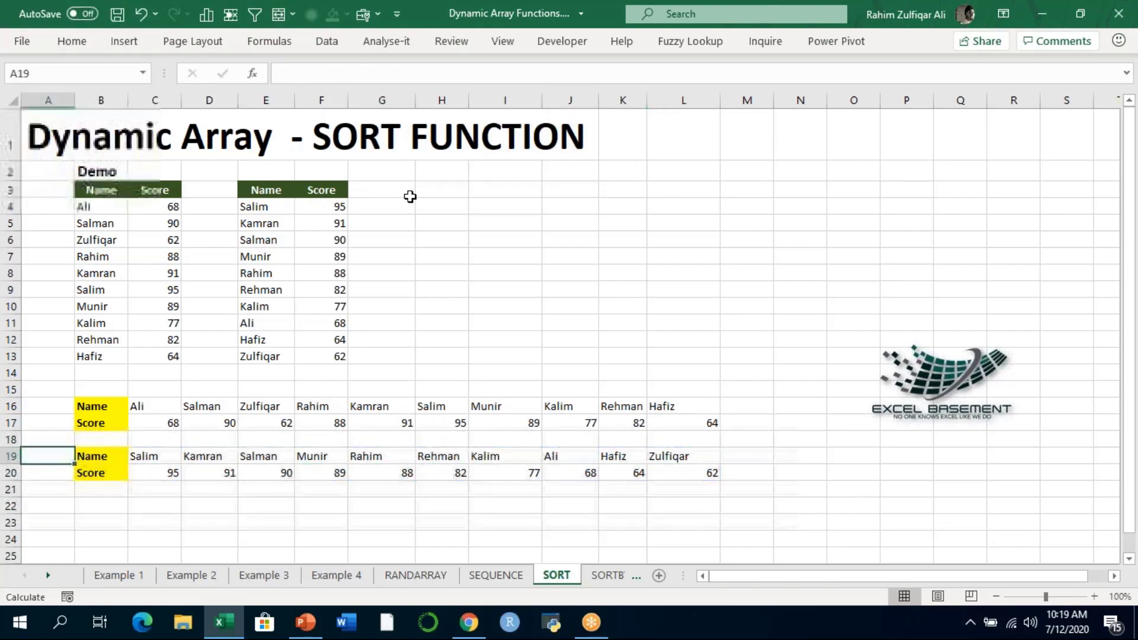
pyautogui.press('Up')
pyautogui.press('Up')
pyautogui.press('Down')
pyautogui.press('Down')
pyautogui.press('Down')
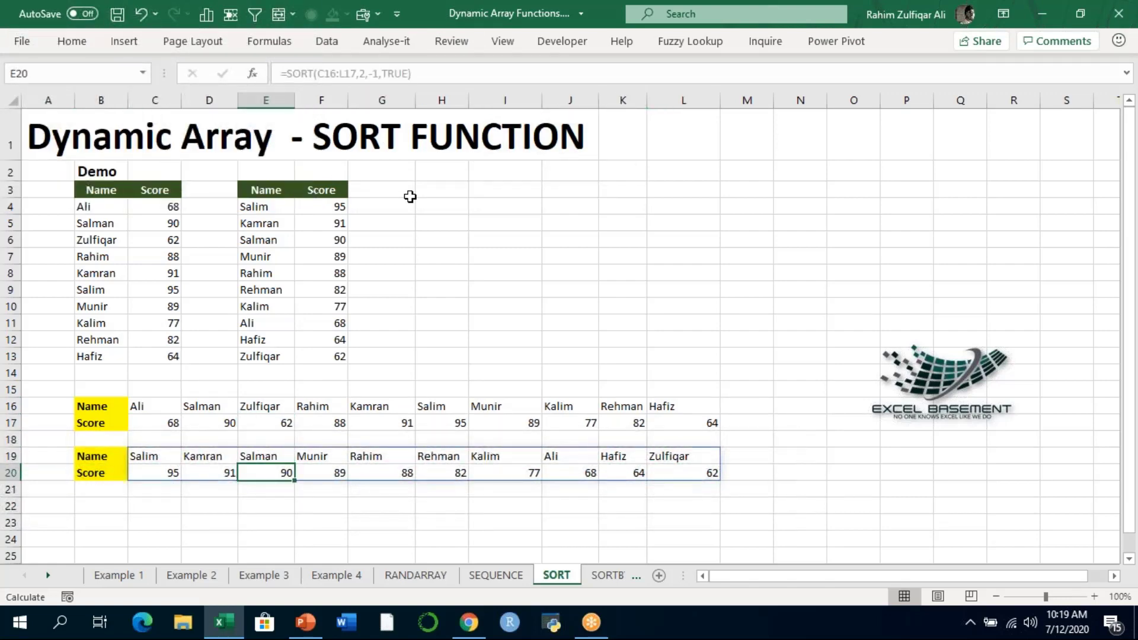
pyautogui.press('Left')
pyautogui.press('Left')
pyautogui.press('Up')
pyautogui.press('F2')
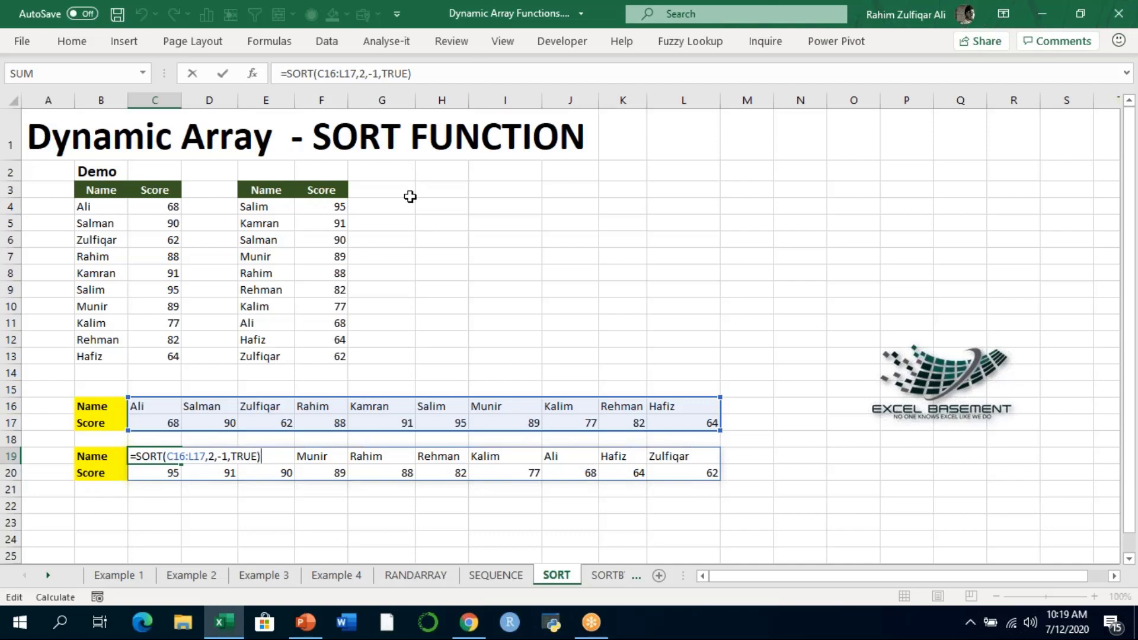
pyautogui.press('Return')
pyautogui.press('Up')
pyautogui.press('Up')
pyautogui.click(343, 207)
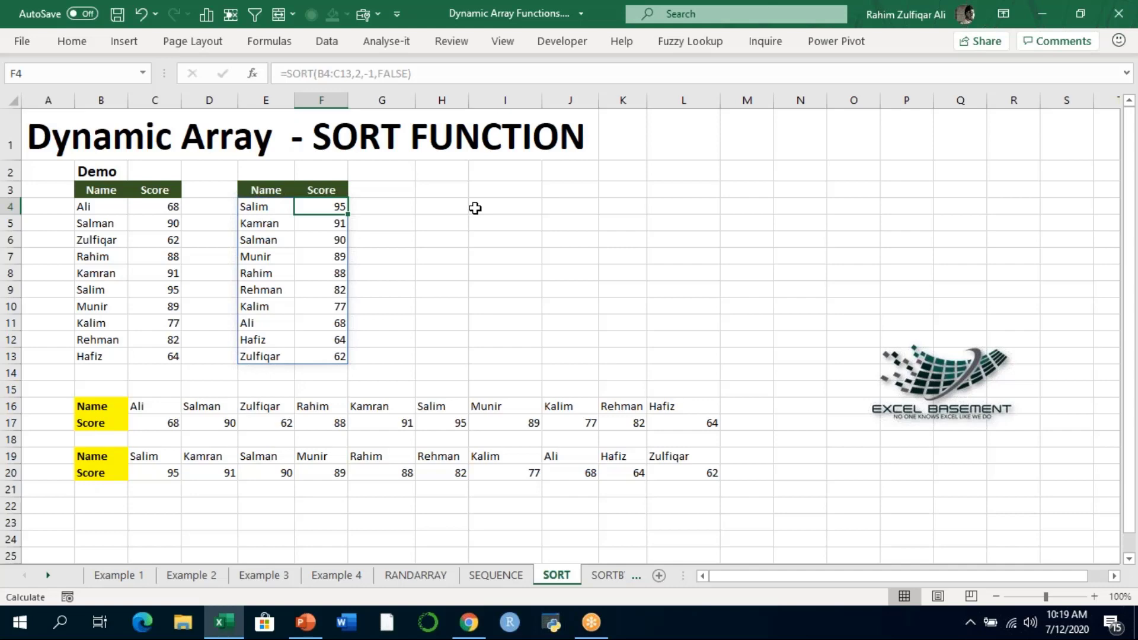
pyautogui.click(305, 621)
pyautogui.click(44, 542)
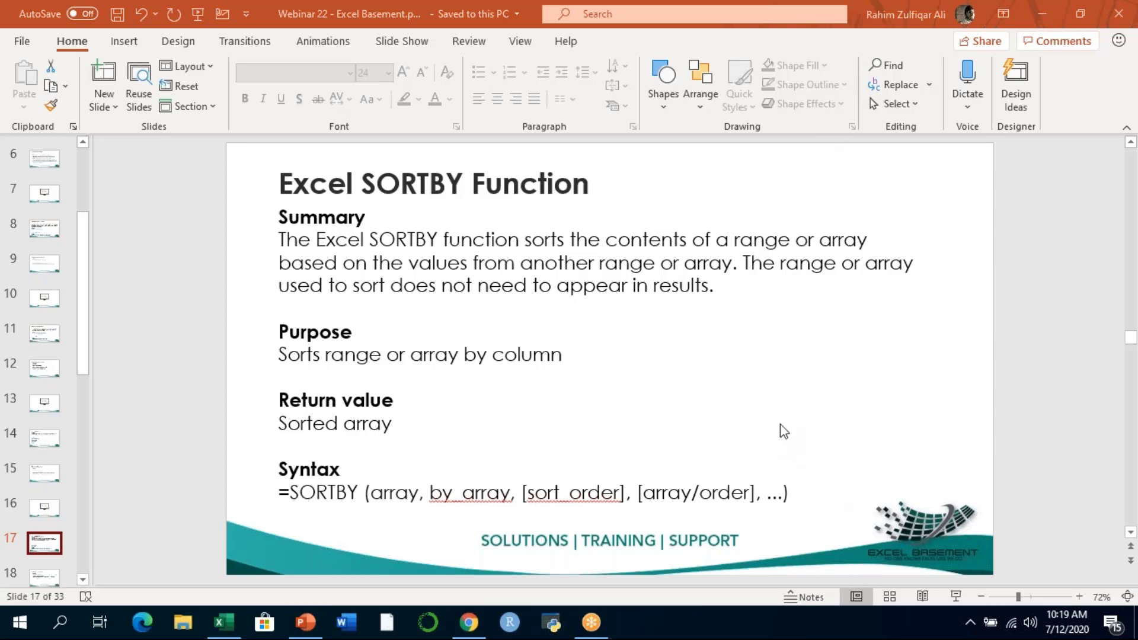
# - Start the slide show from slide 17, the SORTBY Function slide
pyautogui.click(955, 596)
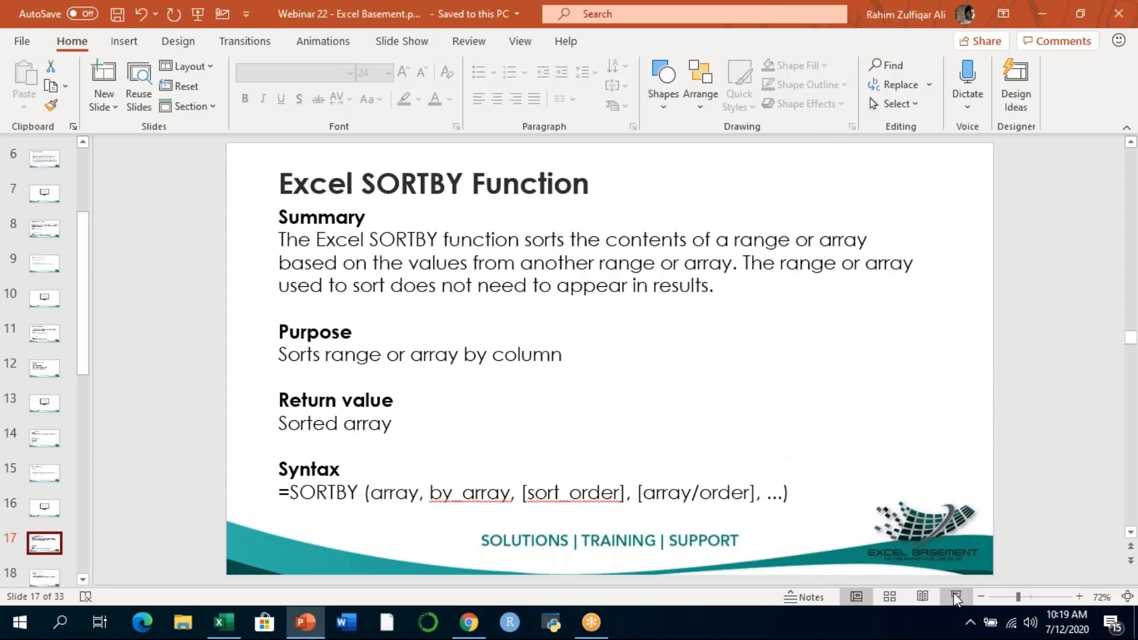